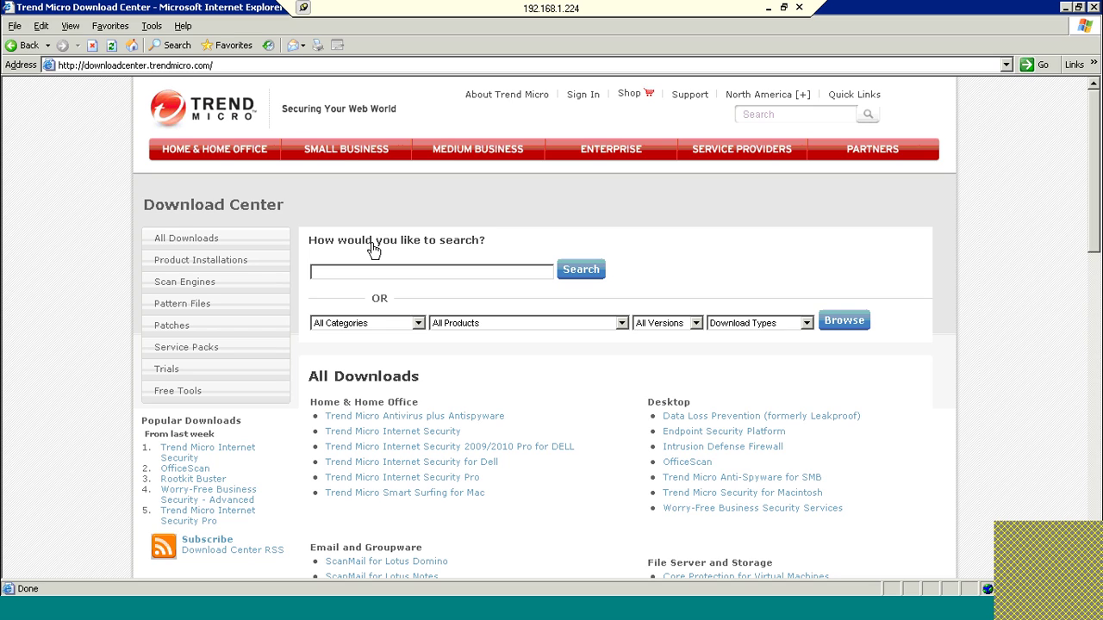
- Open the OfficeScan downloads under Desktop on the Trend Micro Download Center
{"action": "left_click", "coordinate": [217, 69]}
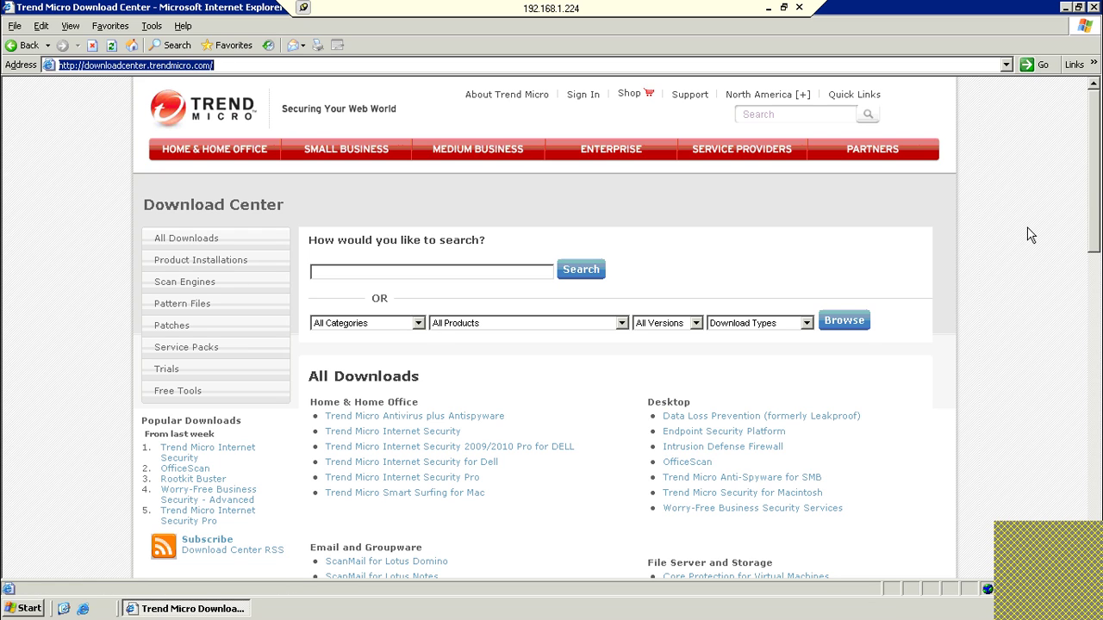
{"action": "left_click_drag", "start_coordinate": [1096, 199], "coordinate": [1096, 243]}
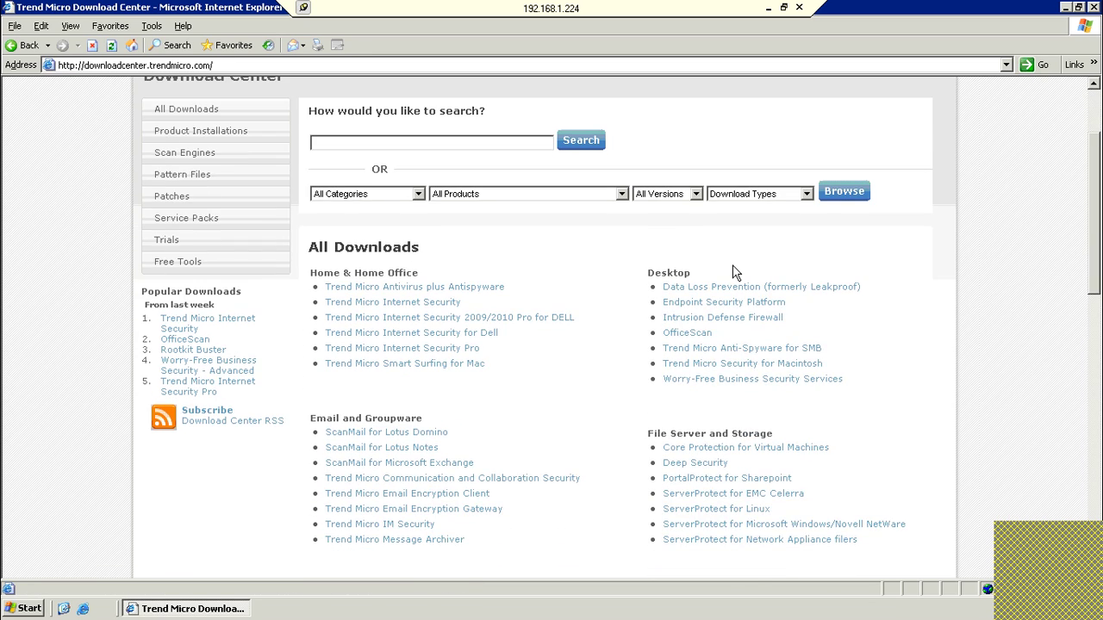
{"action": "left_click", "coordinate": [687, 336]}
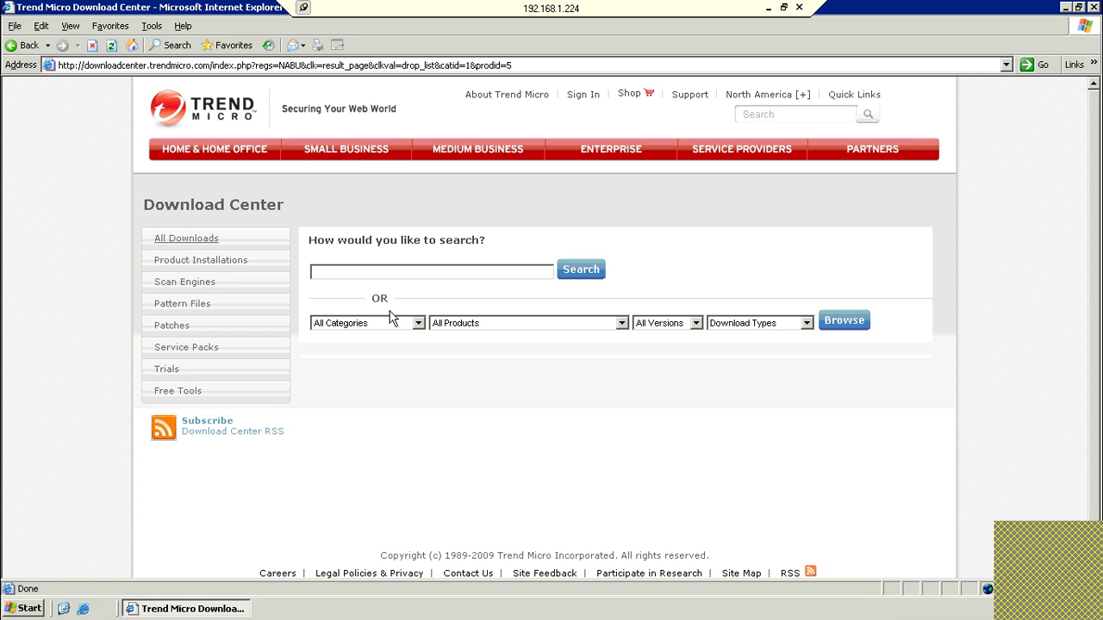
- Go back to All Downloads and open OfficeScan from the Desktop column
{"action": "left_click", "coordinate": [183, 241]}
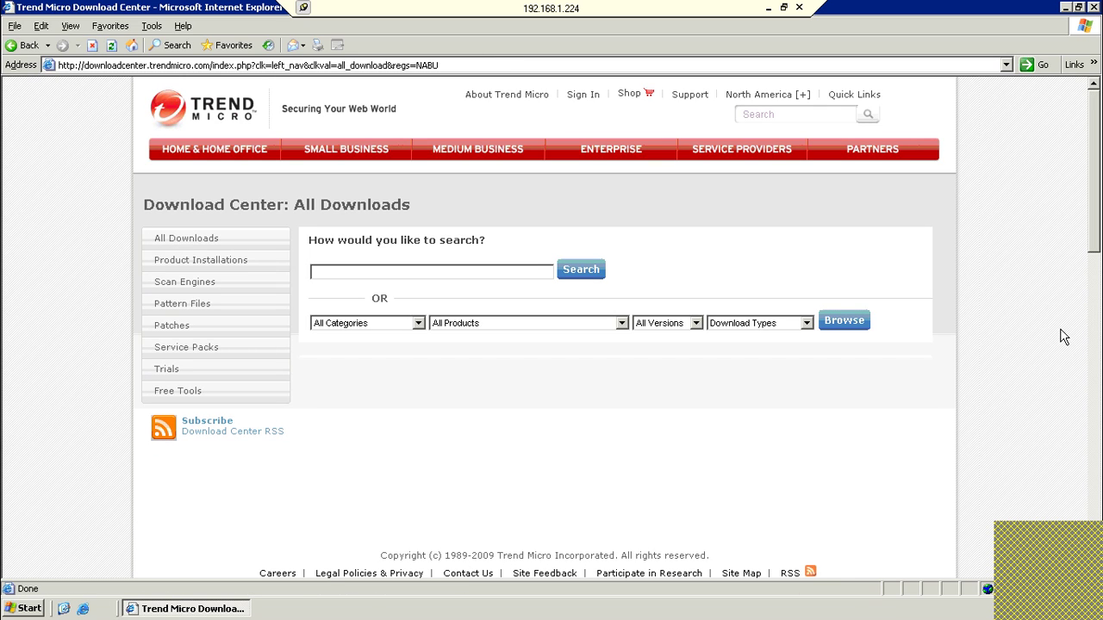
{"action": "scroll", "coordinate": [1094, 234], "scroll_direction": "down", "scroll_amount": 3}
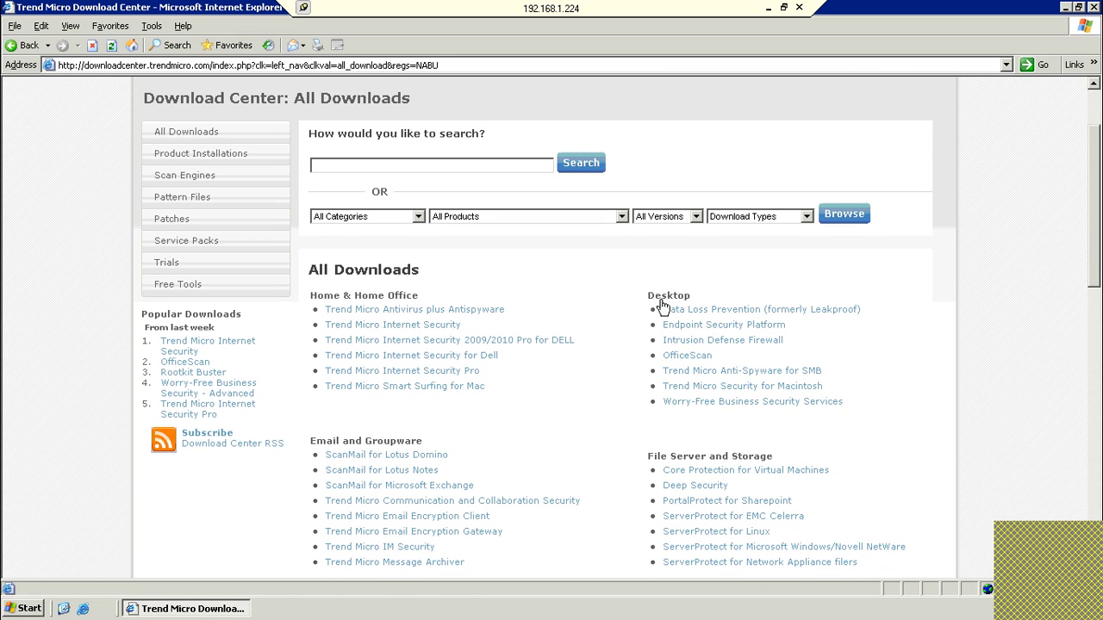
{"action": "left_click", "coordinate": [687, 358]}
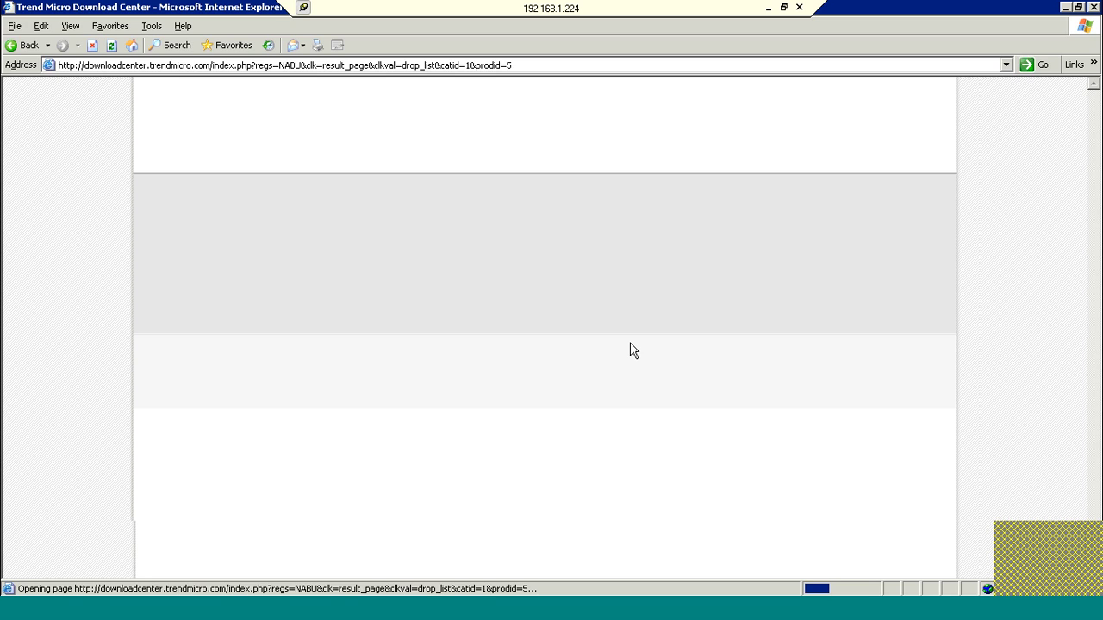
- Browse to the OSCE_10 package folder on drive C and run setup.exe
{"action": "left_click", "coordinate": [1066, 7]}
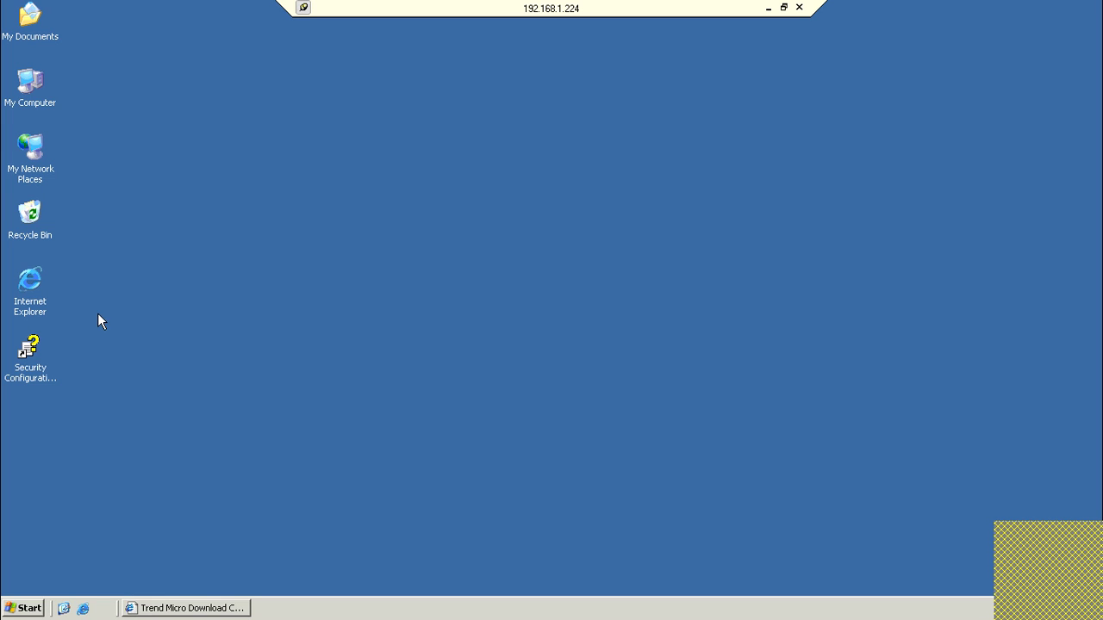
{"action": "double_click", "coordinate": [34, 81]}
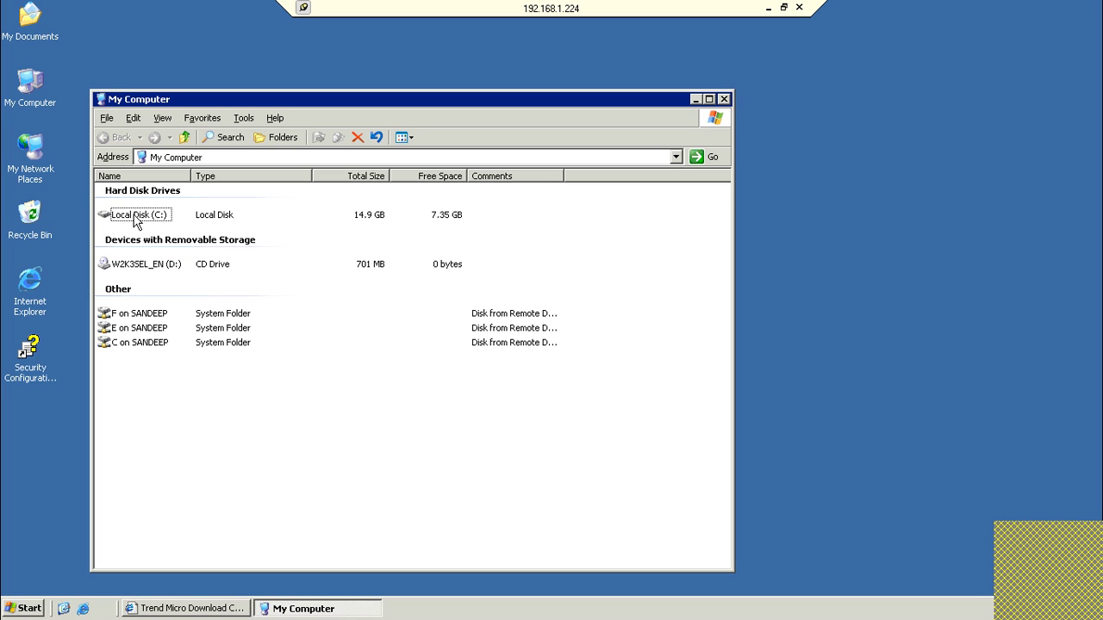
{"action": "double_click", "coordinate": [134, 221]}
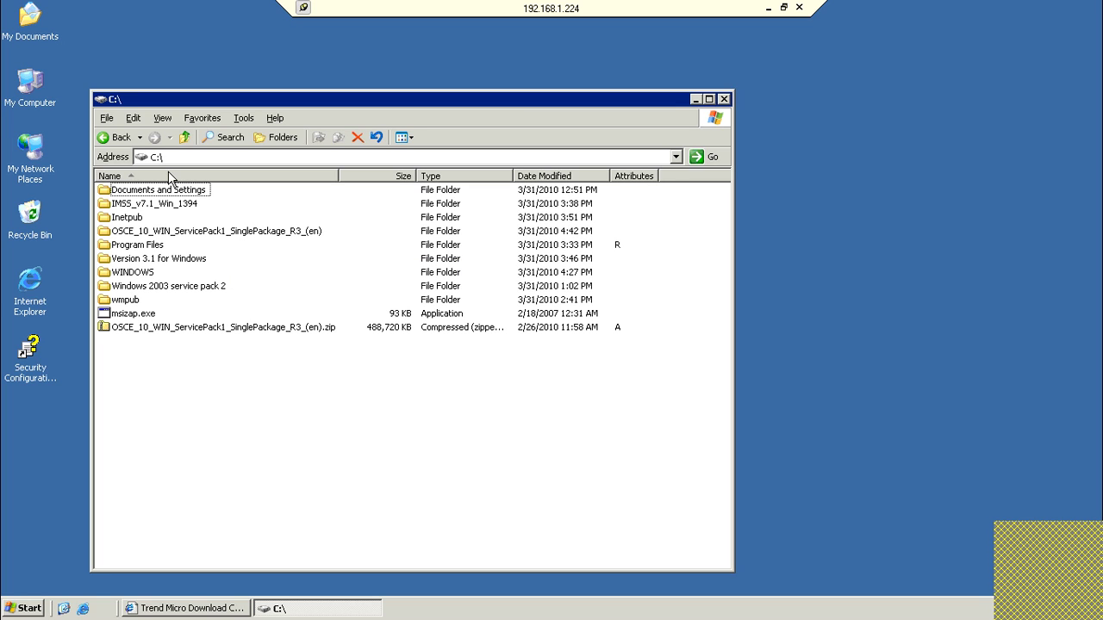
{"action": "double_click", "coordinate": [163, 233]}
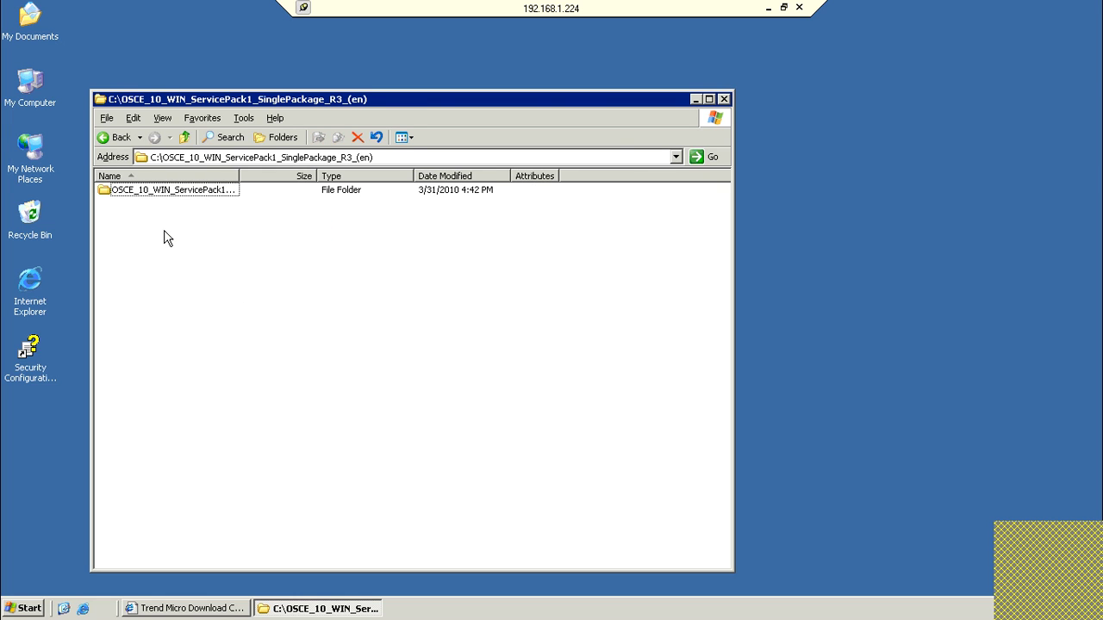
{"action": "double_click", "coordinate": [201, 189]}
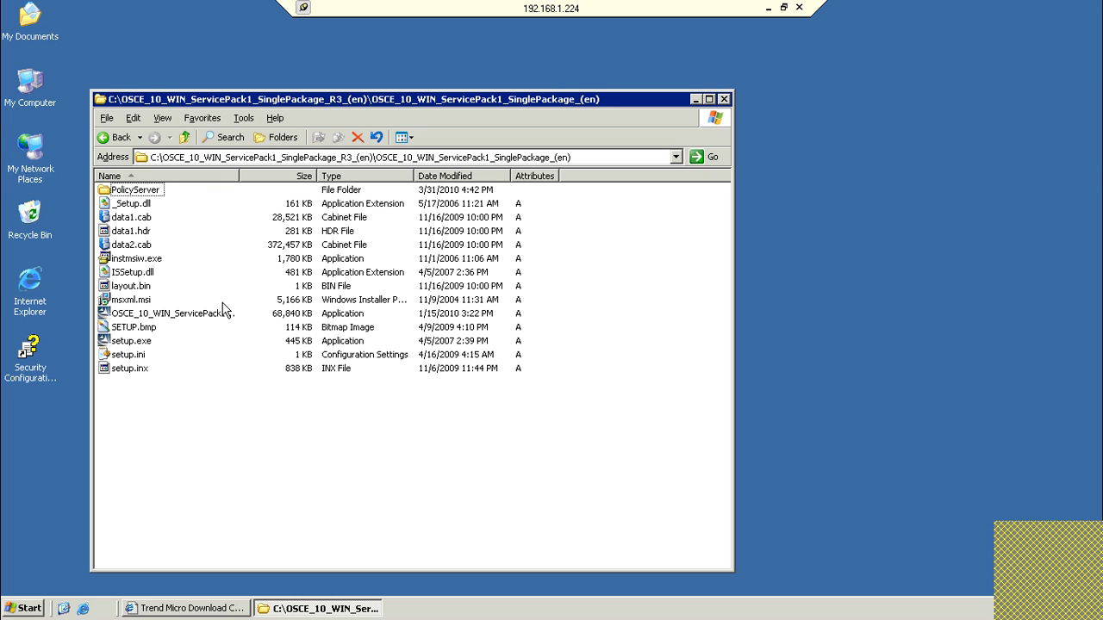
{"action": "left_click", "coordinate": [134, 343]}
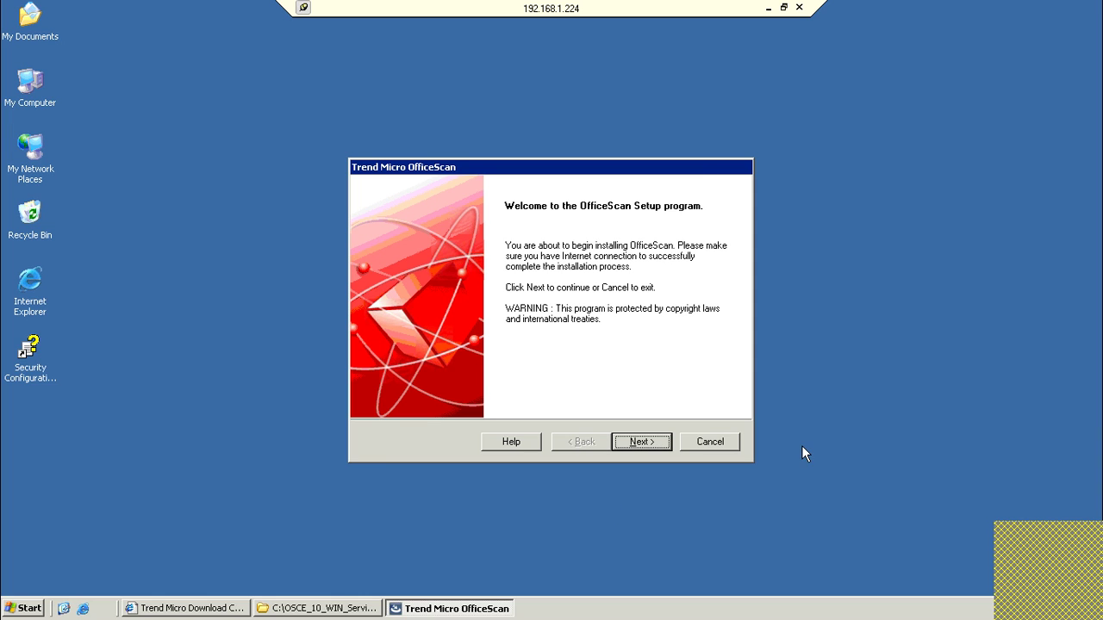
- Get past the welcome page and accept the OfficeScan license agreement
{"action": "left_click", "coordinate": [646, 442]}
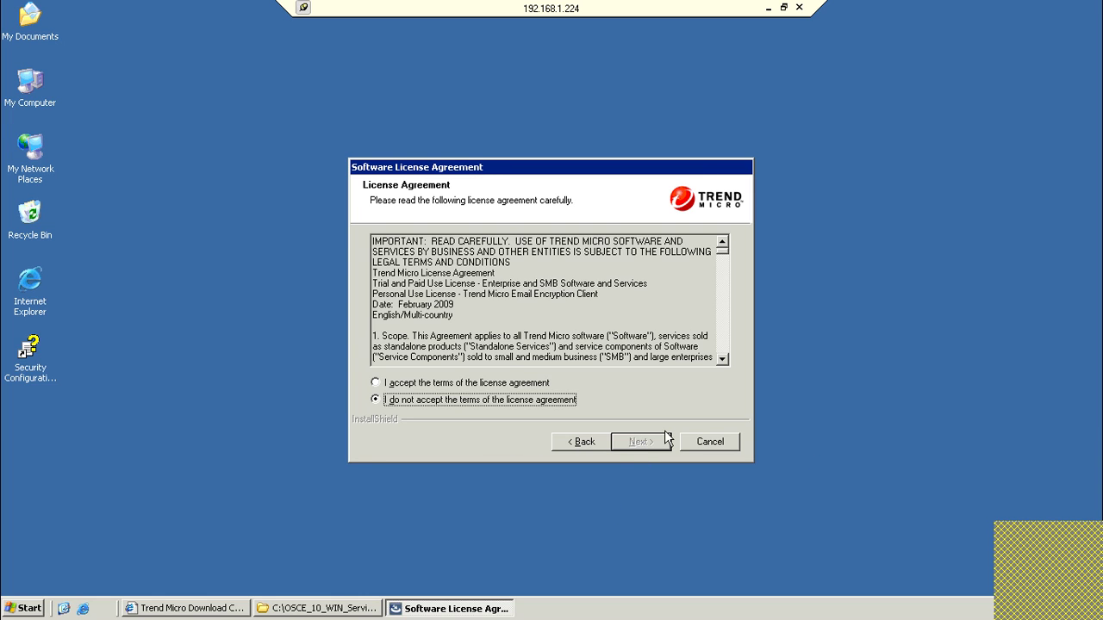
{"action": "scroll", "coordinate": [724, 259], "scroll_direction": "down", "scroll_amount": 10}
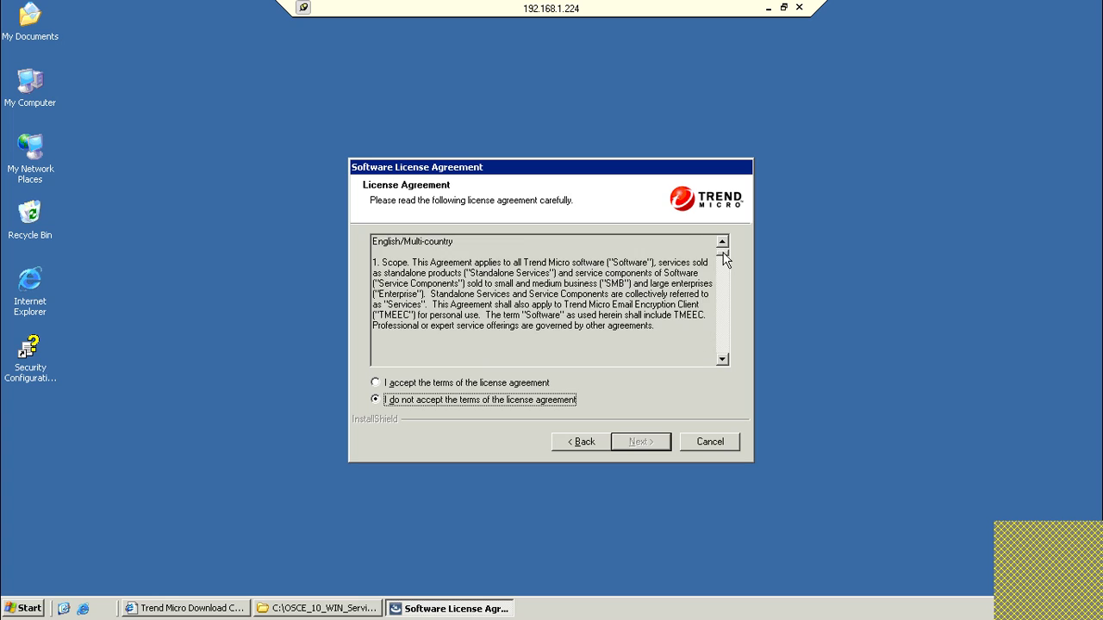
{"action": "left_click_drag", "start_coordinate": [724, 259], "coordinate": [317, 380]}
{"action": "left_click", "coordinate": [377, 384]}
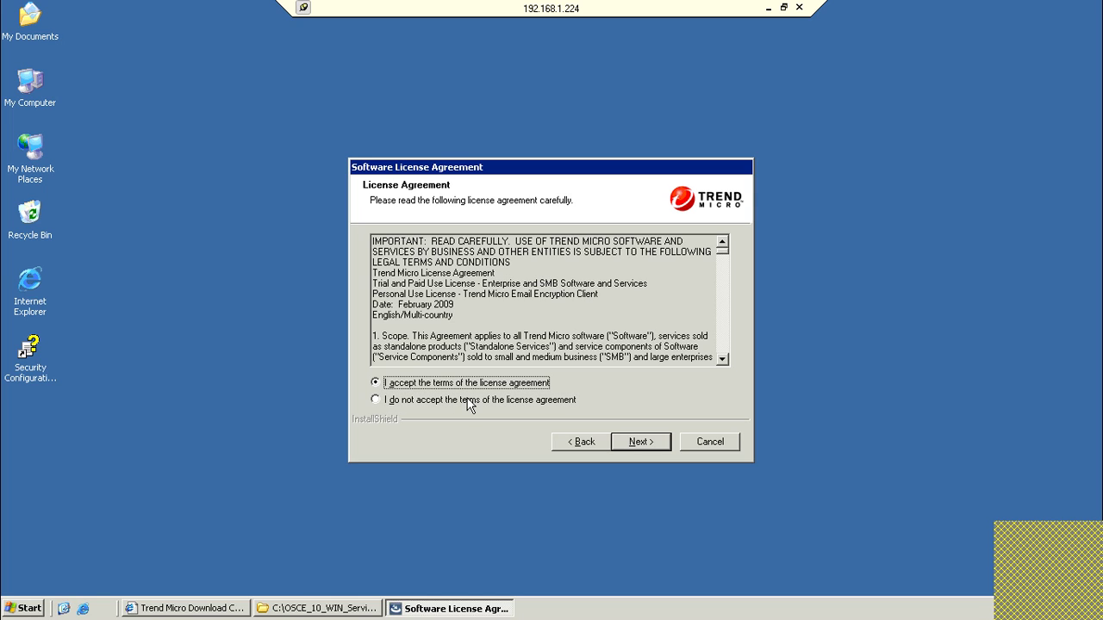
{"action": "left_click", "coordinate": [641, 442]}
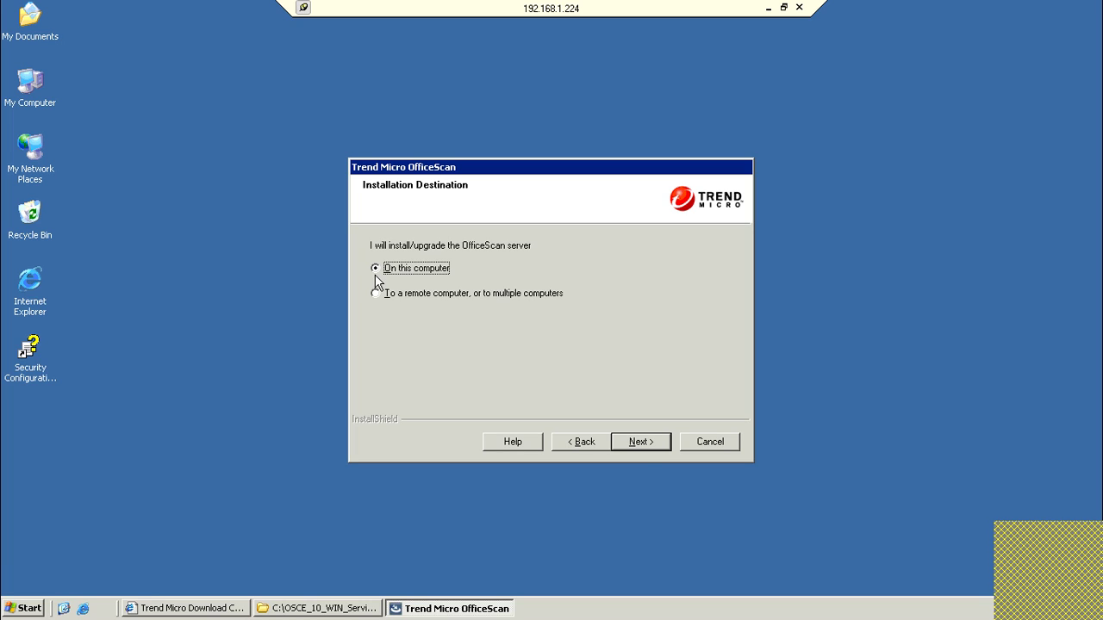
- Keep 'On this computer' as the installation destination and continue
{"action": "left_click", "coordinate": [640, 441]}
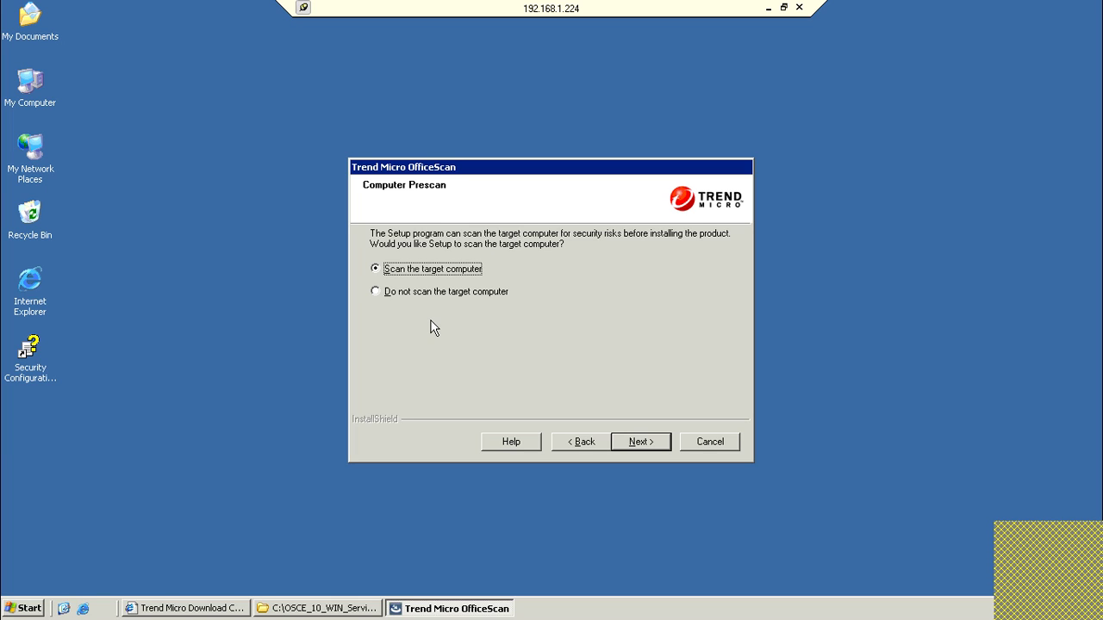
- Skip the target computer scan and keep C:\Program Files\Trend Micro\OfficeScan as the install path
{"action": "left_click", "coordinate": [377, 292]}
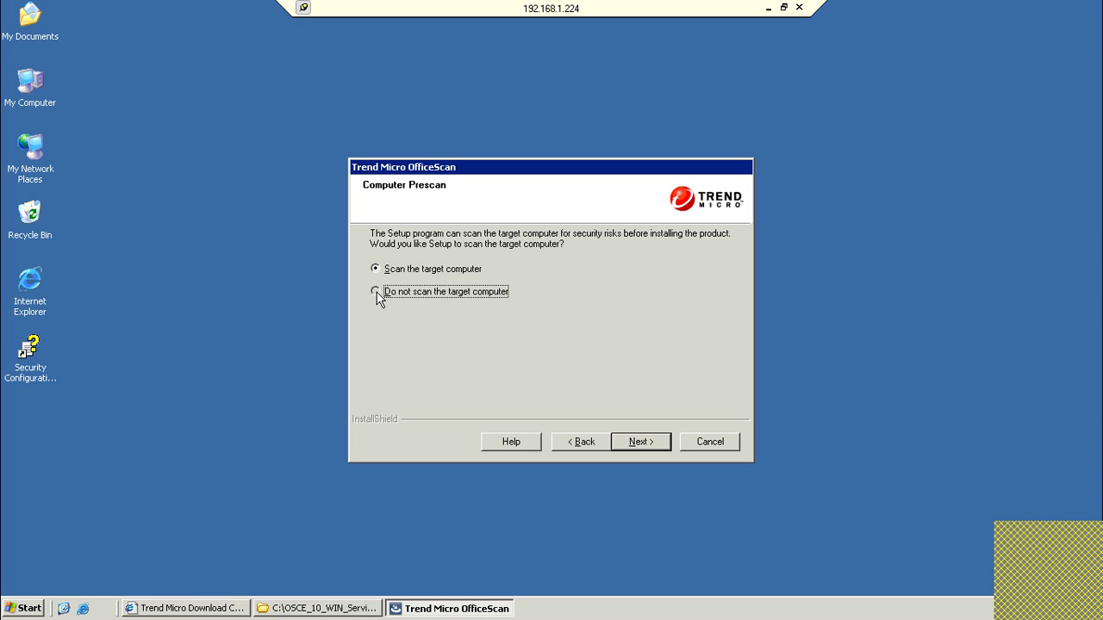
{"action": "left_click", "coordinate": [642, 442]}
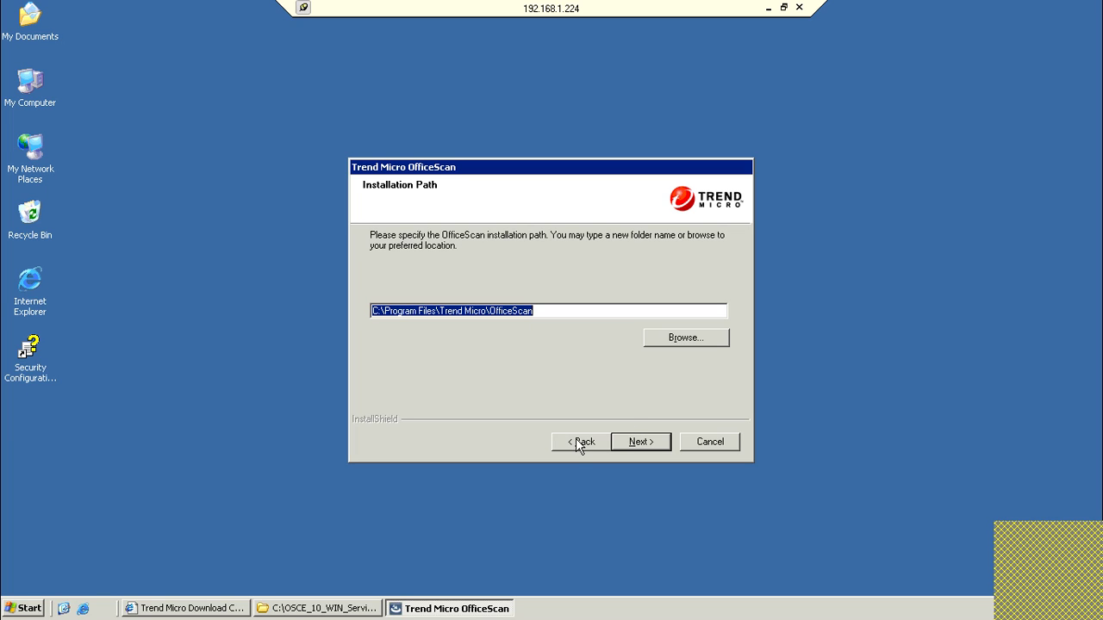
{"action": "left_click", "coordinate": [635, 448]}
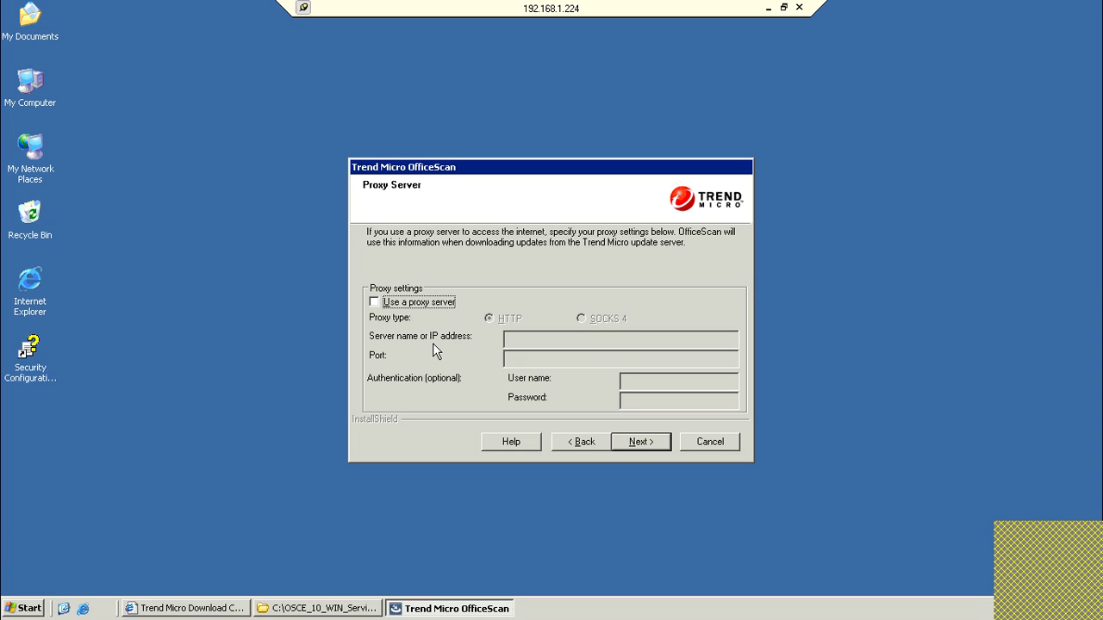
- Use no proxy, turn off SSL, and host OfficeScan on the IIS default Web site
{"action": "left_click", "coordinate": [637, 443]}
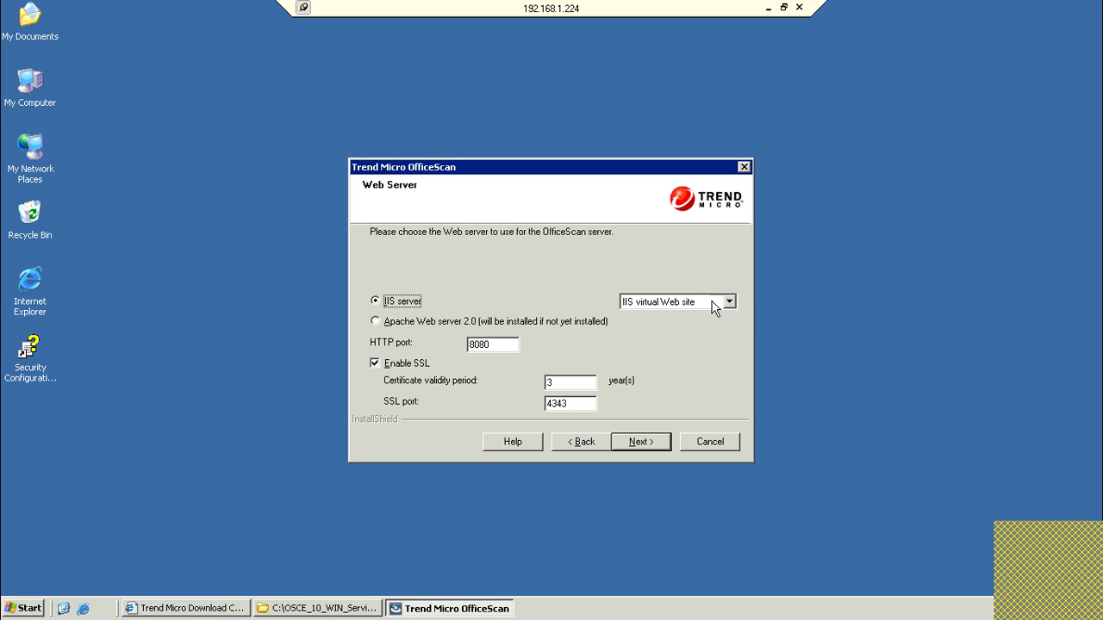
{"action": "left_click", "coordinate": [376, 365]}
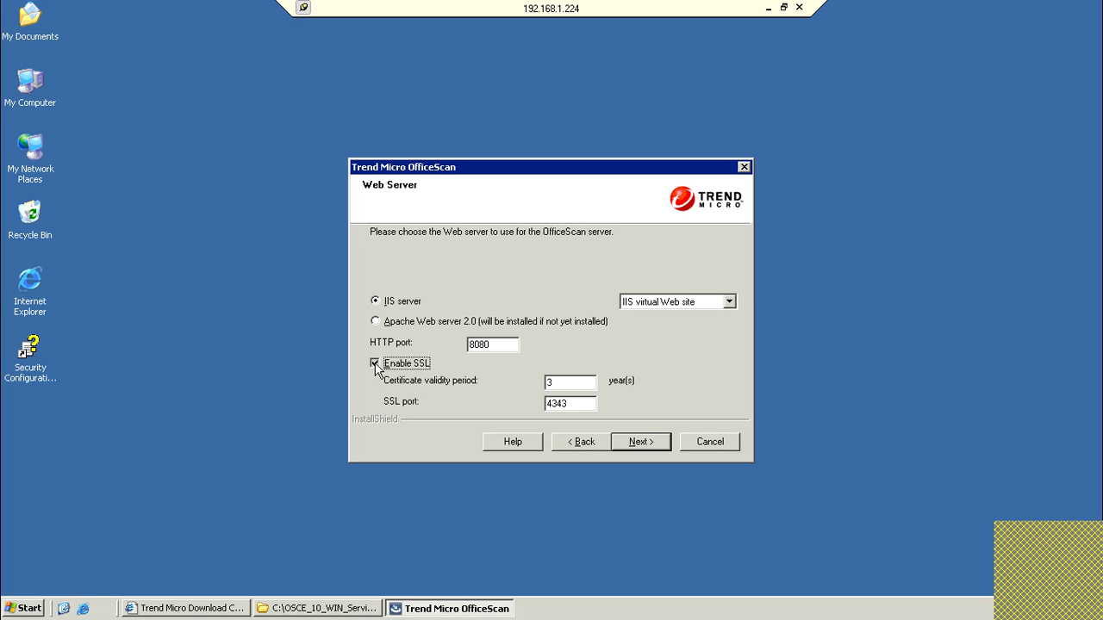
{"action": "left_click", "coordinate": [708, 303]}
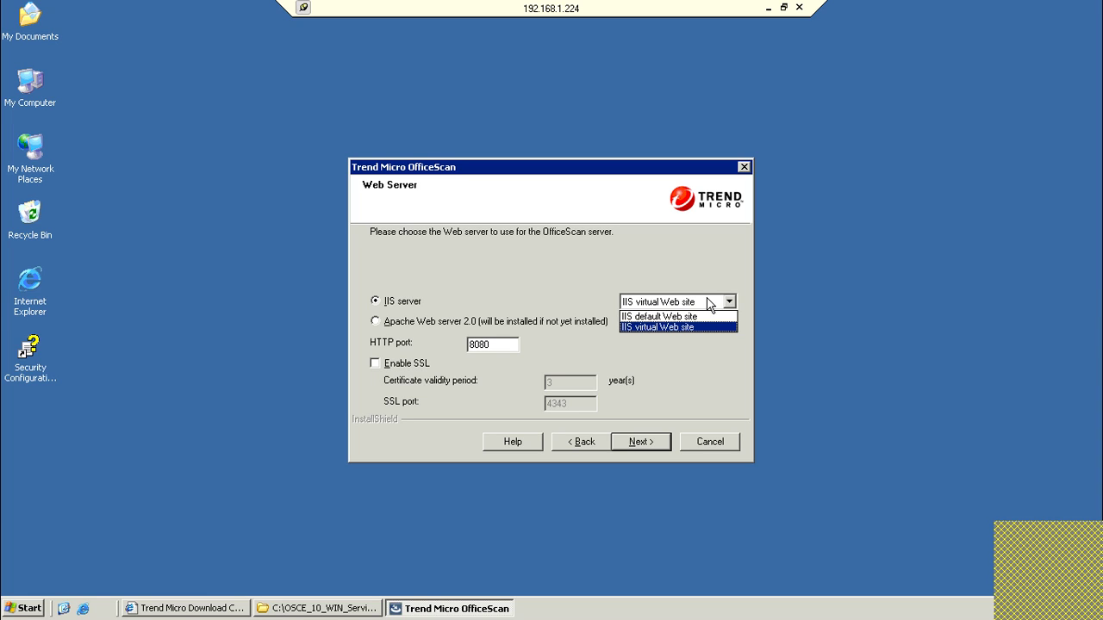
{"action": "left_click", "coordinate": [656, 317]}
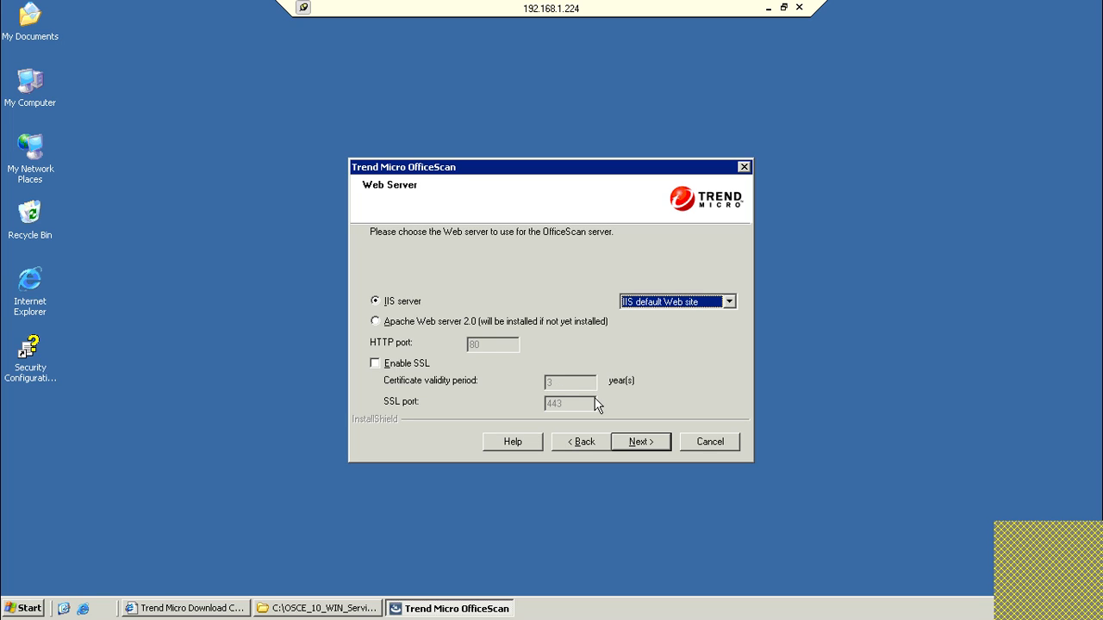
{"action": "left_click", "coordinate": [651, 444]}
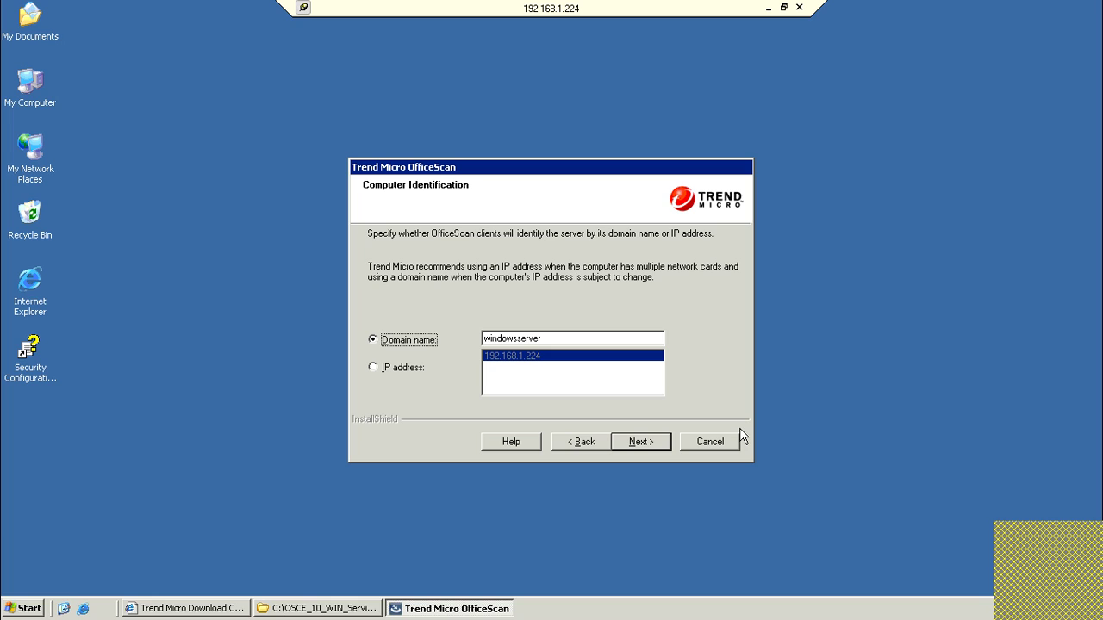
- Have clients identify the server by IP address 192.168.1.224
{"action": "left_click", "coordinate": [374, 368]}
{"action": "left_click", "coordinate": [641, 442]}
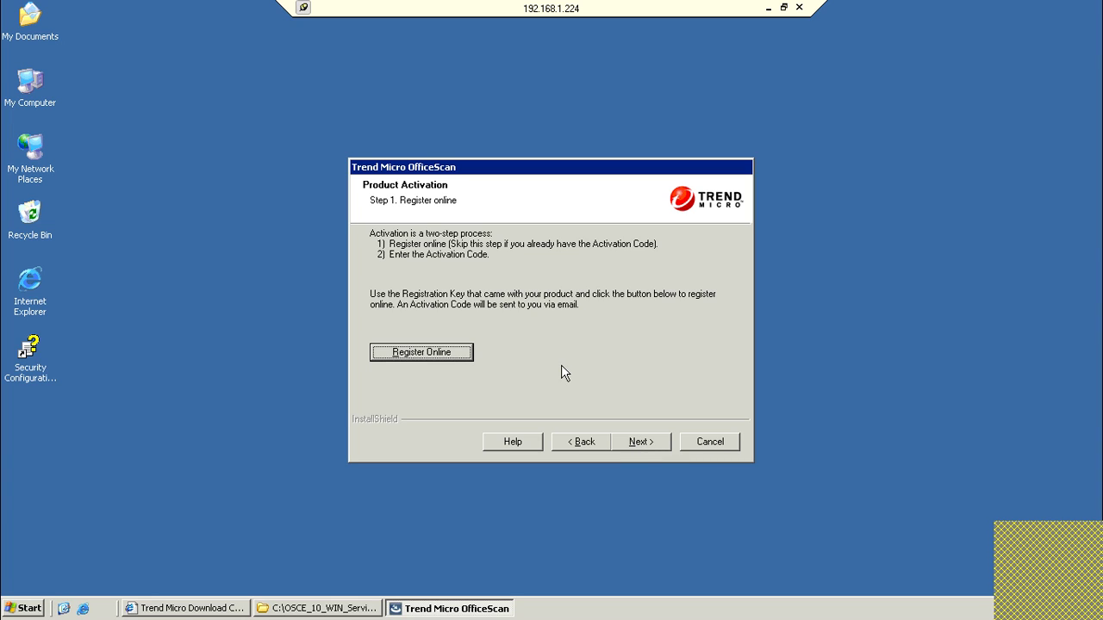
- Skip online registration and paste the Antivirus, Damage Cleanup and Web Reputation activation codes
{"action": "left_click", "coordinate": [641, 441]}
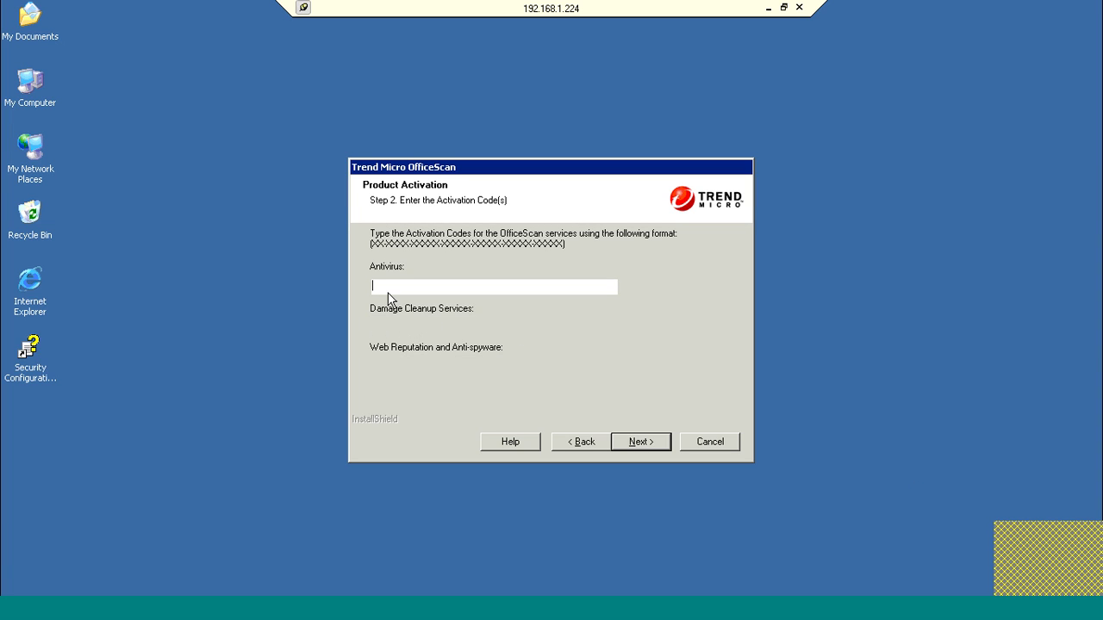
{"action": "key", "text": "ctrl+v"}
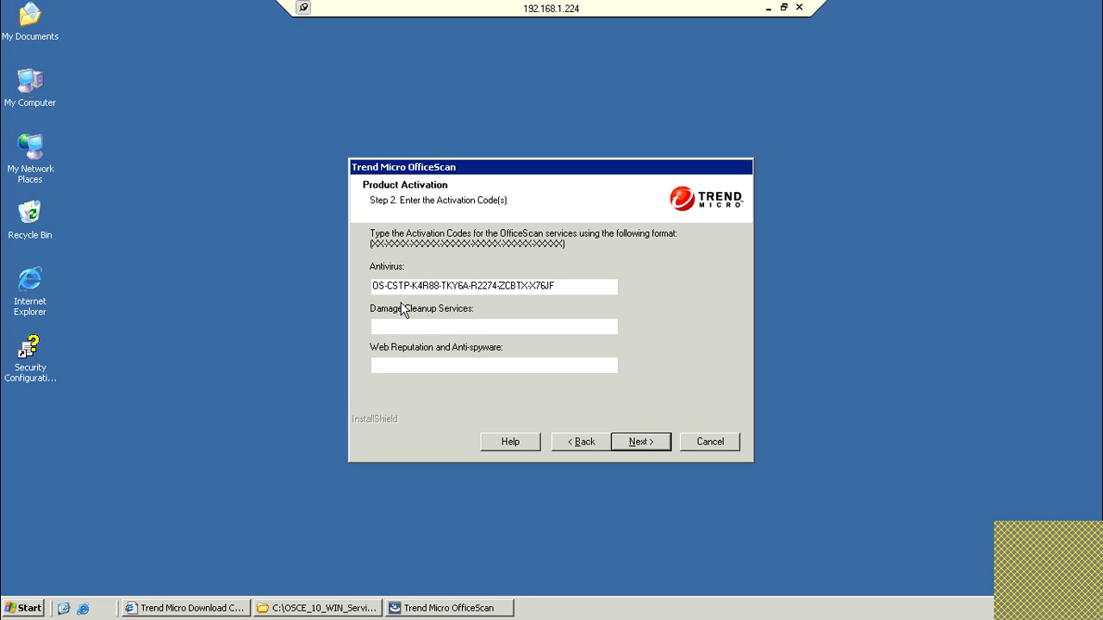
{"action": "key", "text": "Tab"}
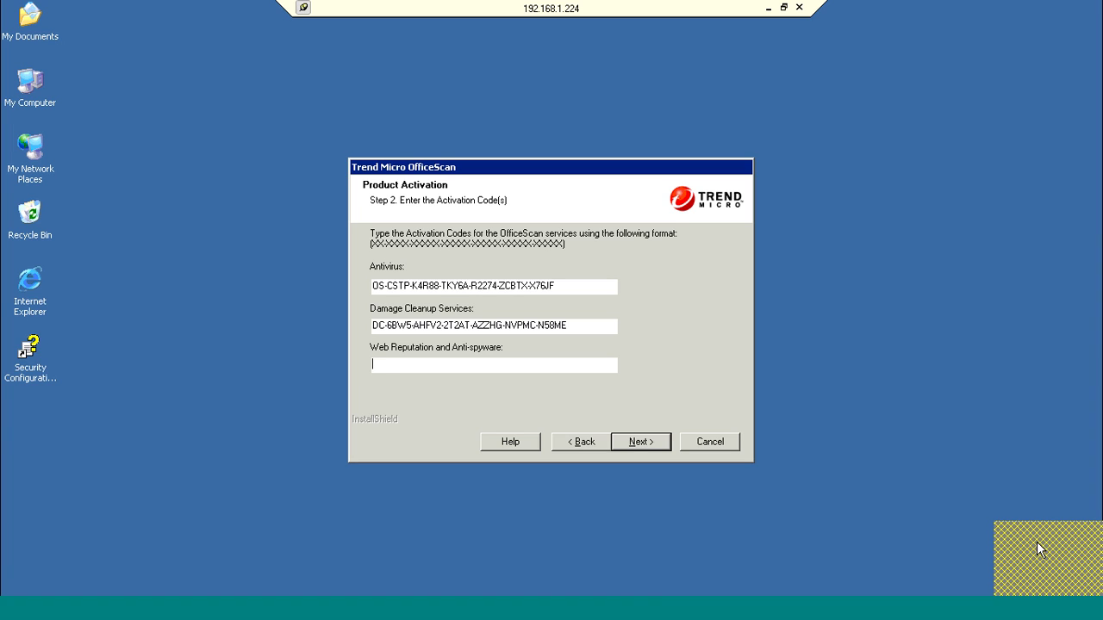
{"action": "left_click", "coordinate": [770, 512]}
{"action": "left_click", "coordinate": [382, 366]}
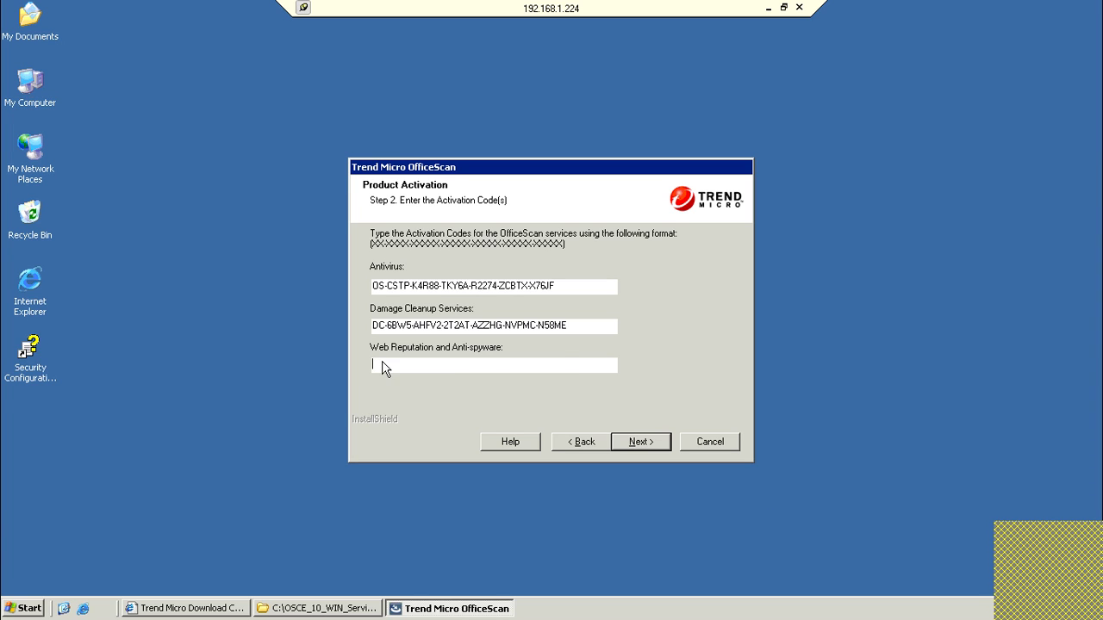
{"action": "key", "text": "ctrl+v"}
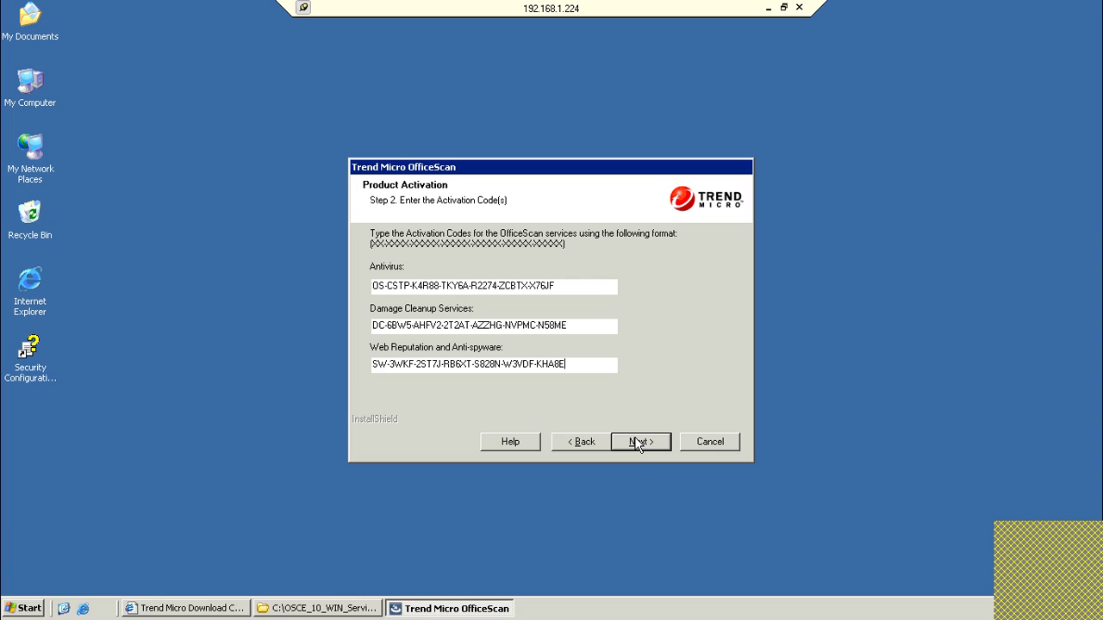
- Submit the activation codes and acknowledge both expired-code notices
{"action": "left_click", "coordinate": [639, 442]}
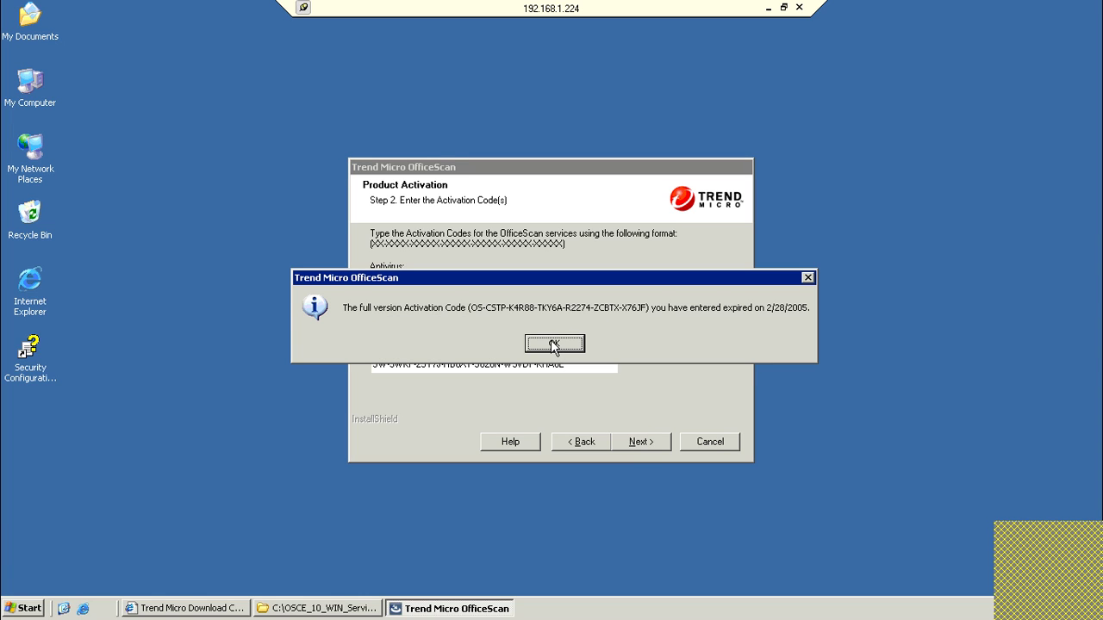
{"action": "left_click", "coordinate": [566, 345]}
{"action": "left_click", "coordinate": [566, 343]}
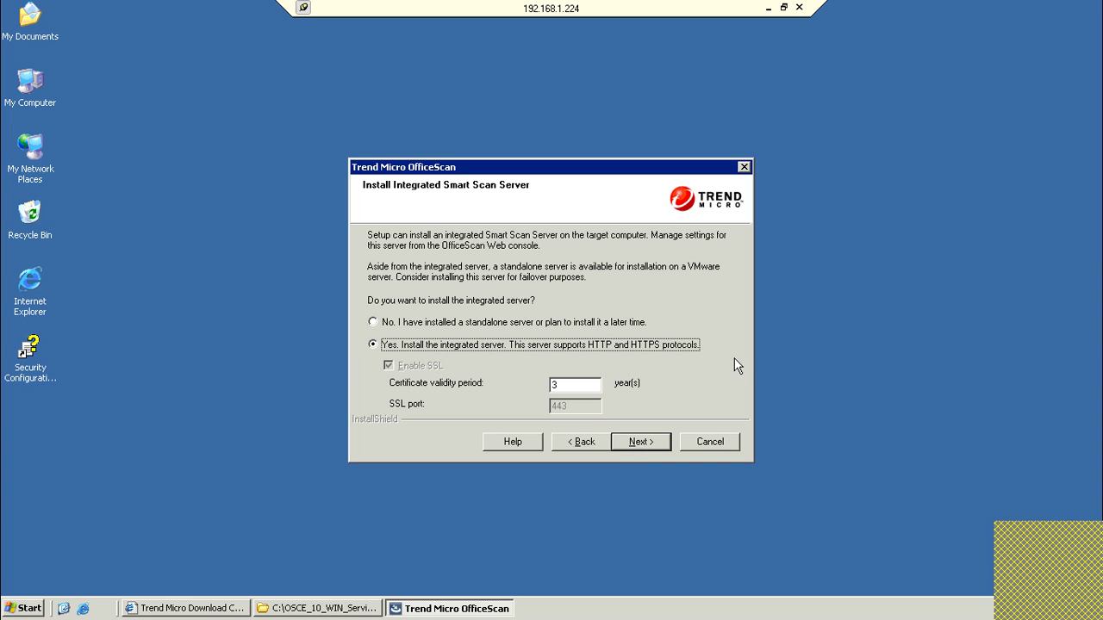
- Keep the integrated Smart Scan Server and OfficeScan client, and disable Trend Micro Smart Feedback
{"action": "left_click", "coordinate": [649, 445]}
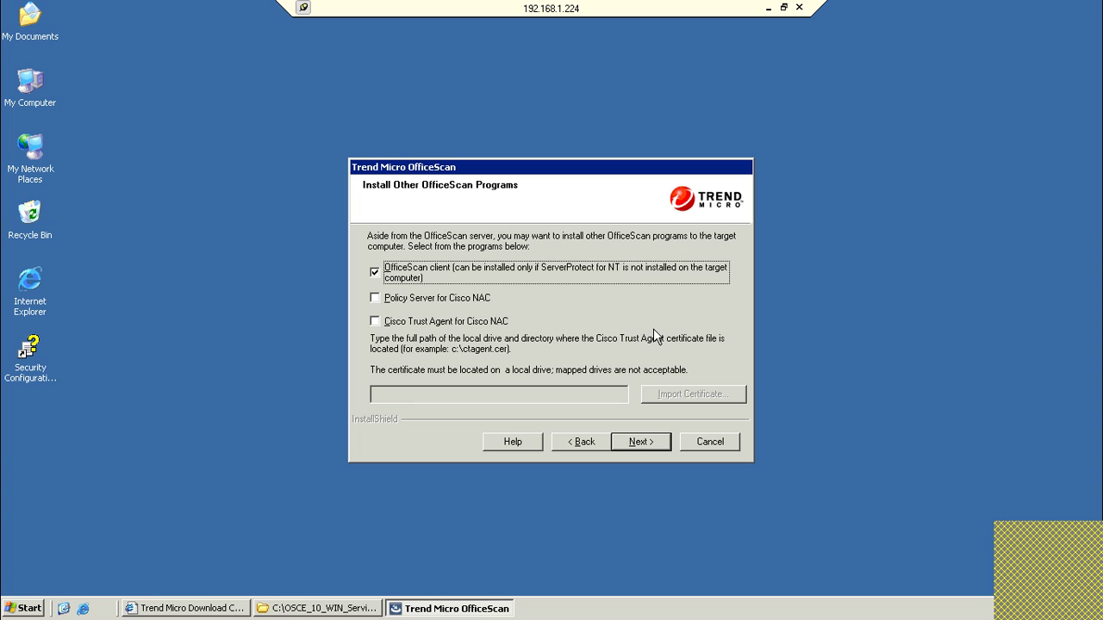
{"action": "left_click", "coordinate": [649, 445]}
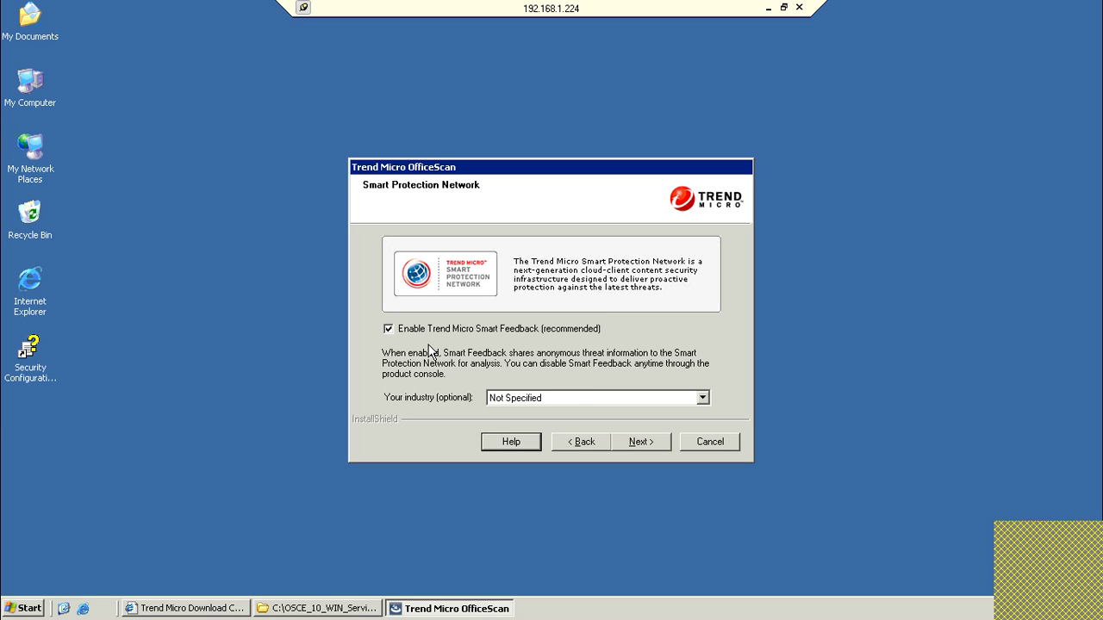
{"action": "left_click", "coordinate": [388, 329]}
{"action": "left_click", "coordinate": [648, 443]}
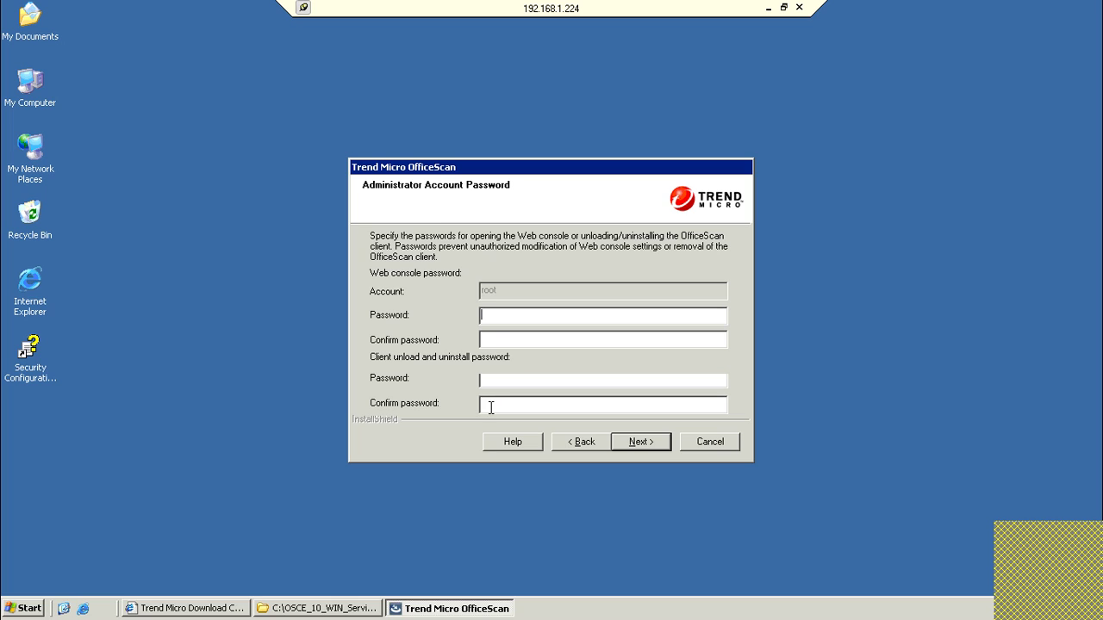
- Enter and confirm the web console and client unload passwords, accepting one shared password for both
{"action": "type", "text": "***********"}
{"action": "key", "text": "Tab"}
{"action": "type", "text": "************"}
{"action": "key", "text": "Tab"}
{"action": "type", "text": "************"}
{"action": "key", "text": "Tab"}
{"action": "type", "text": "************"}
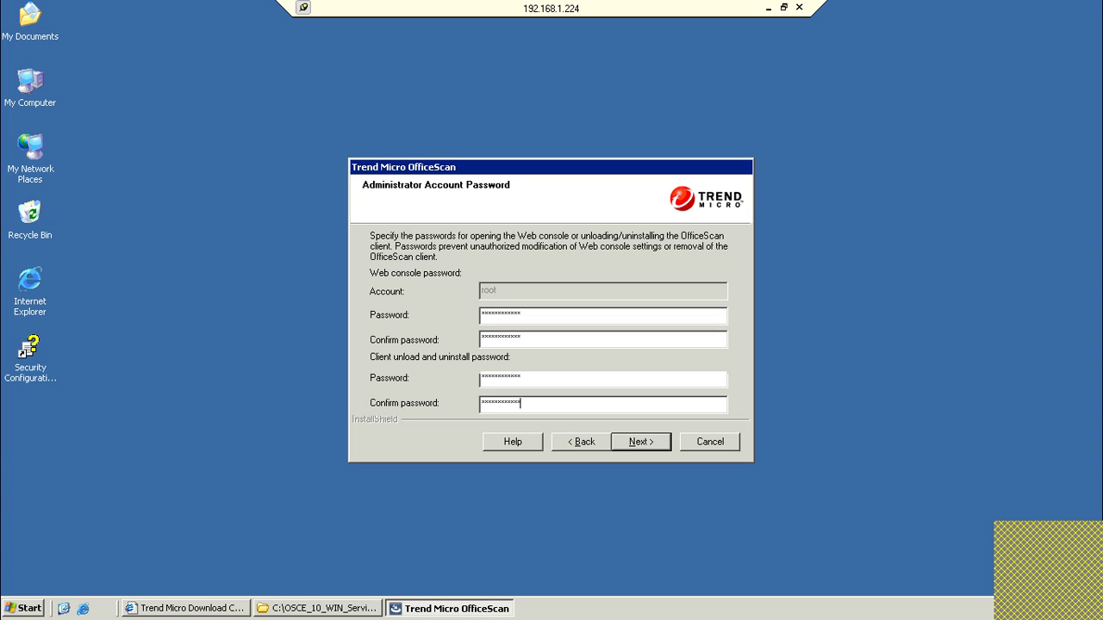
{"action": "left_click", "coordinate": [638, 442]}
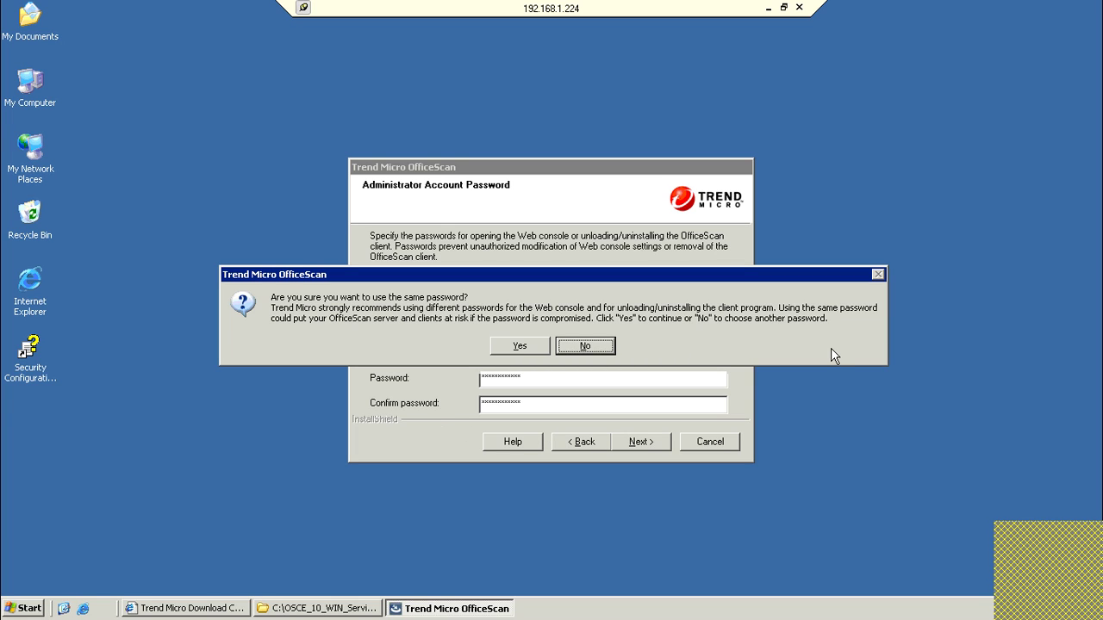
{"action": "left_click", "coordinate": [517, 349]}
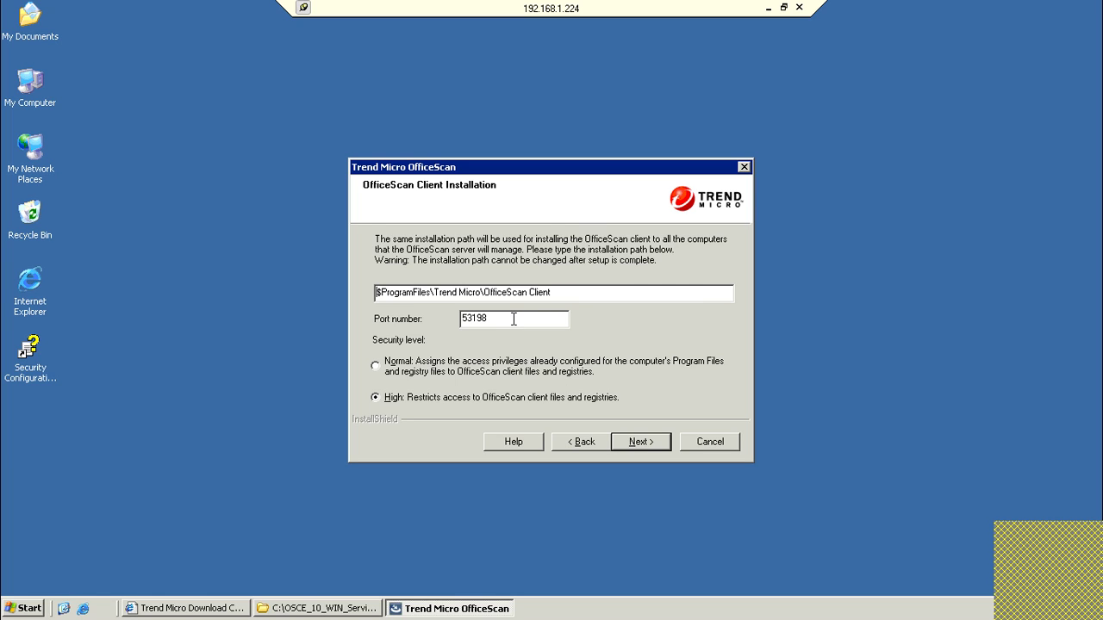
- Keep the client at $ProgramFiles\Trend Micro\OfficeScan Client with port 53198 and High security
{"action": "double_click", "coordinate": [493, 318]}
{"action": "double_click", "coordinate": [492, 319]}
{"action": "left_click", "coordinate": [612, 398]}
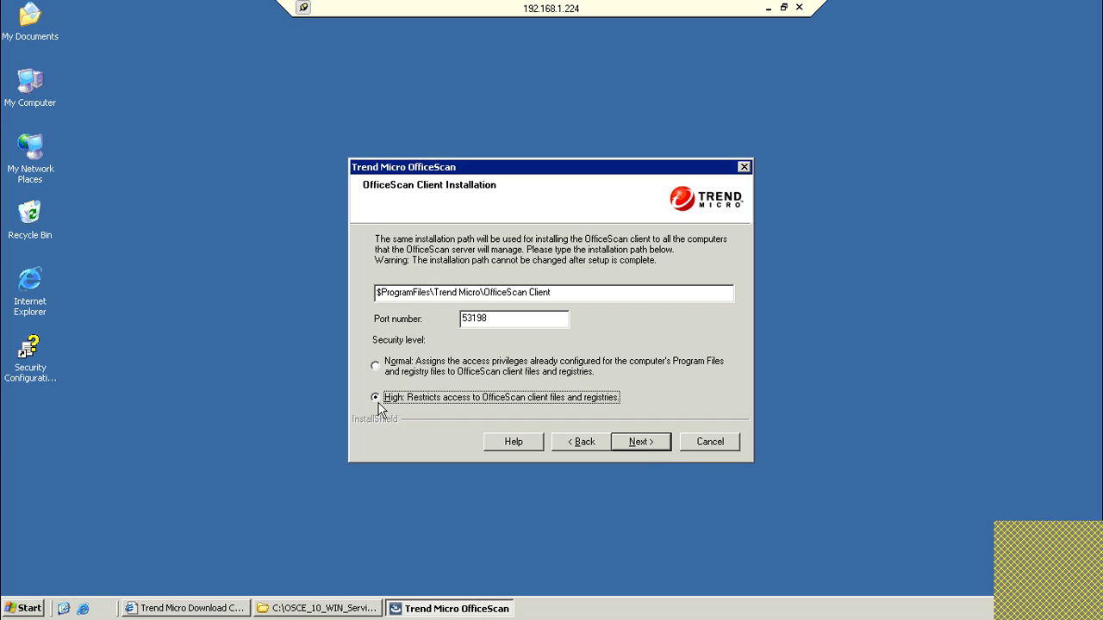
{"action": "left_click", "coordinate": [637, 442]}
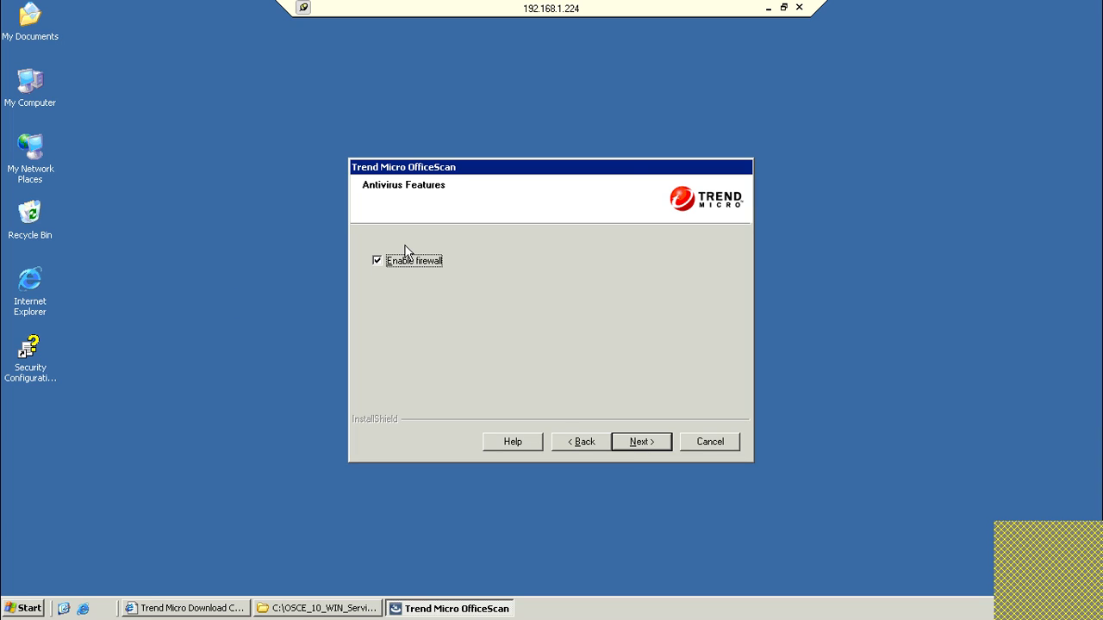
- Disable the client firewall, decline spyware assessment mode, and keep the default shortcut folder
{"action": "left_click", "coordinate": [374, 262]}
{"action": "left_click", "coordinate": [638, 442]}
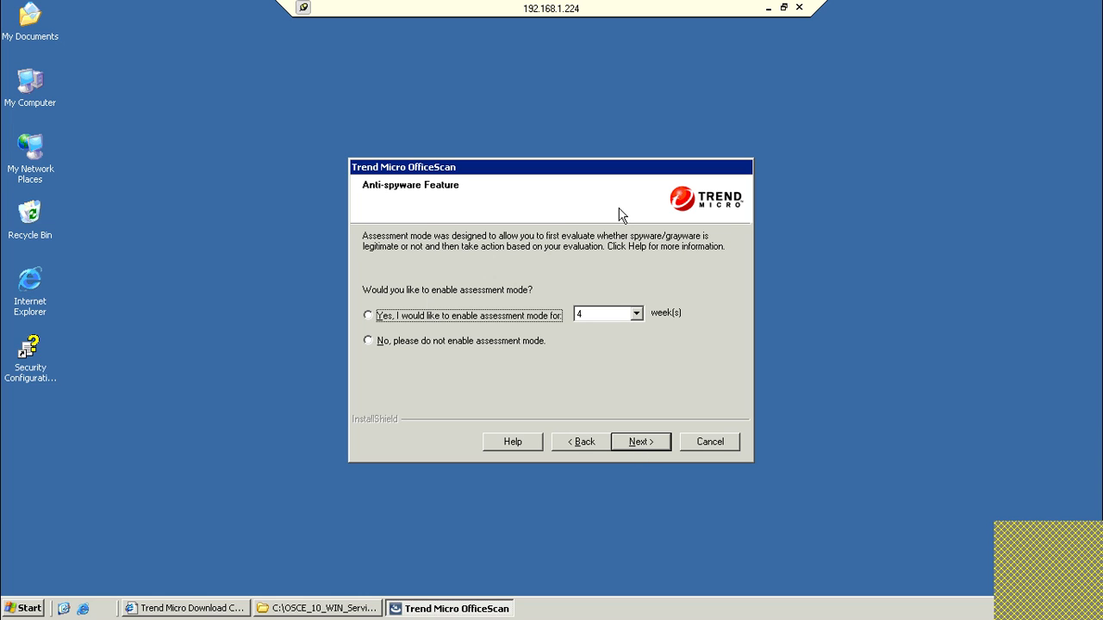
{"action": "left_click", "coordinate": [368, 340]}
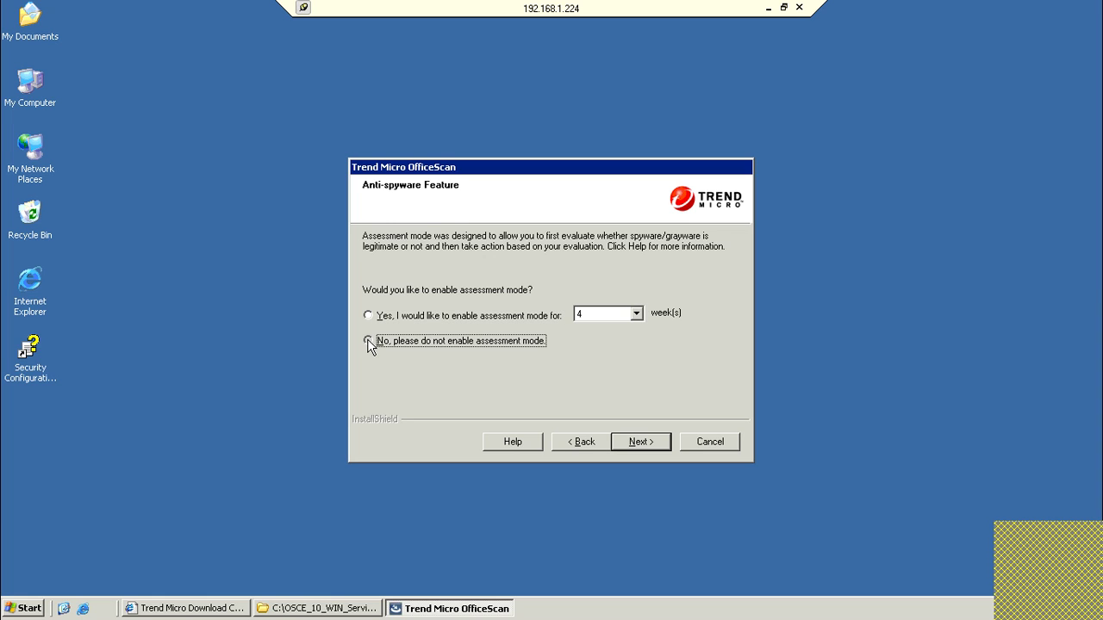
{"action": "left_click", "coordinate": [646, 446]}
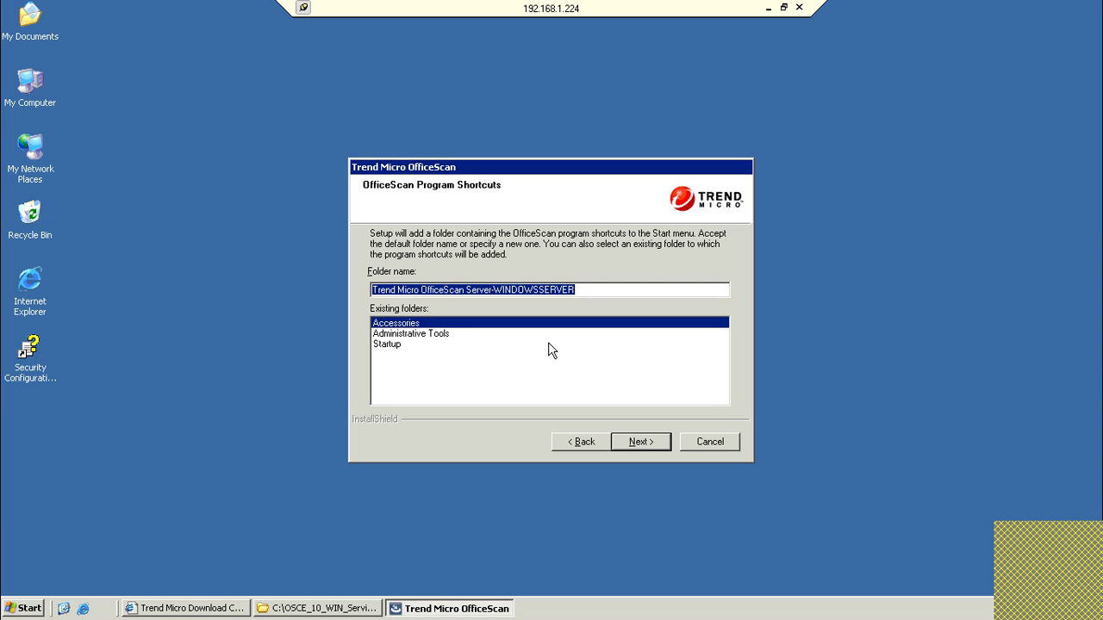
{"action": "left_click", "coordinate": [629, 442]}
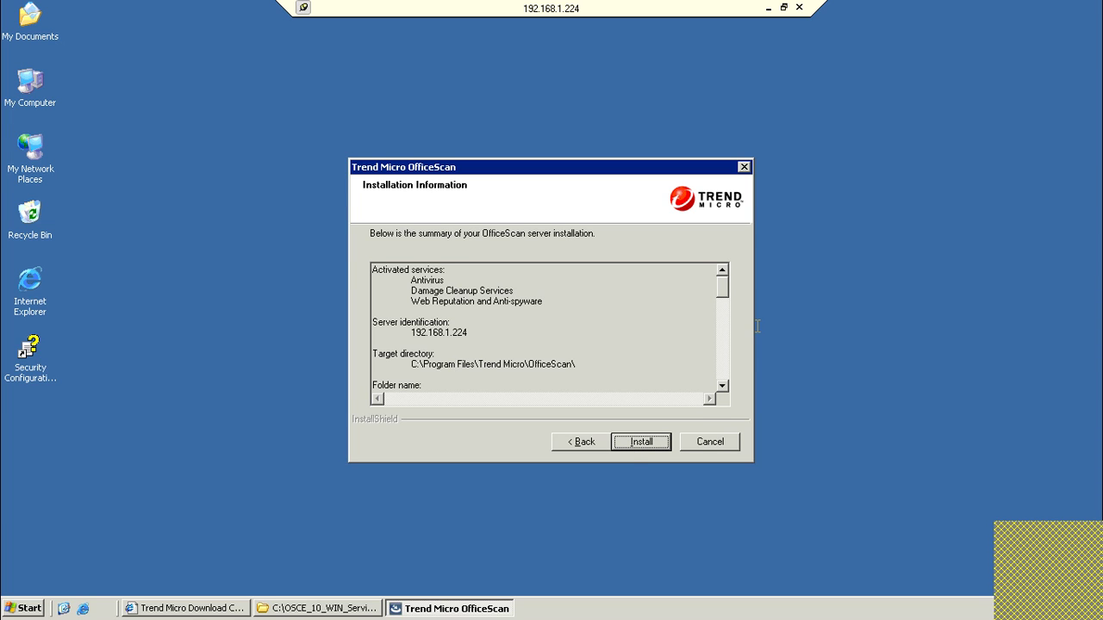
- Install the OfficeScan server from the Installation Information summary
{"action": "left_click", "coordinate": [651, 447]}
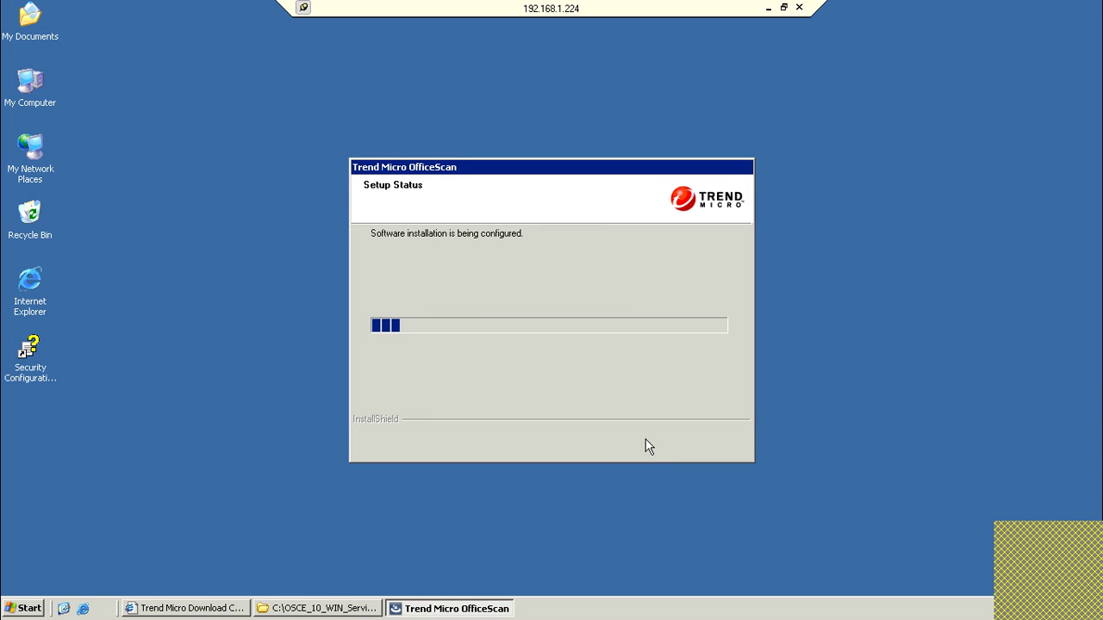